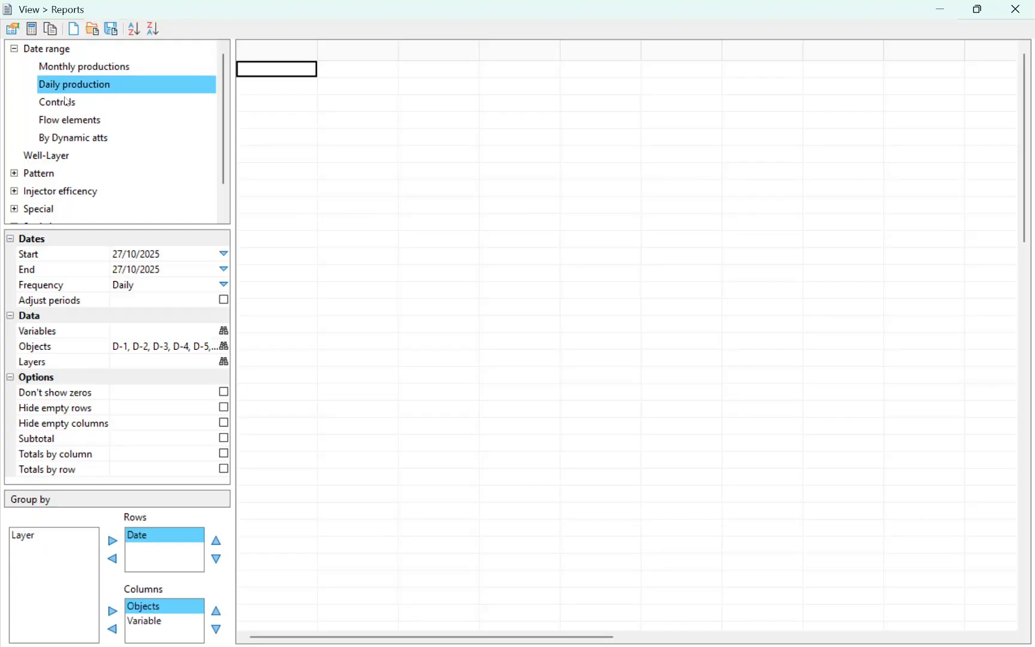
# Step: Look through the settings of the Controls, Flow elements, By Dynamic atts and Well-Layer report types
pyautogui.click(66, 101)
pyautogui.click(69, 121)
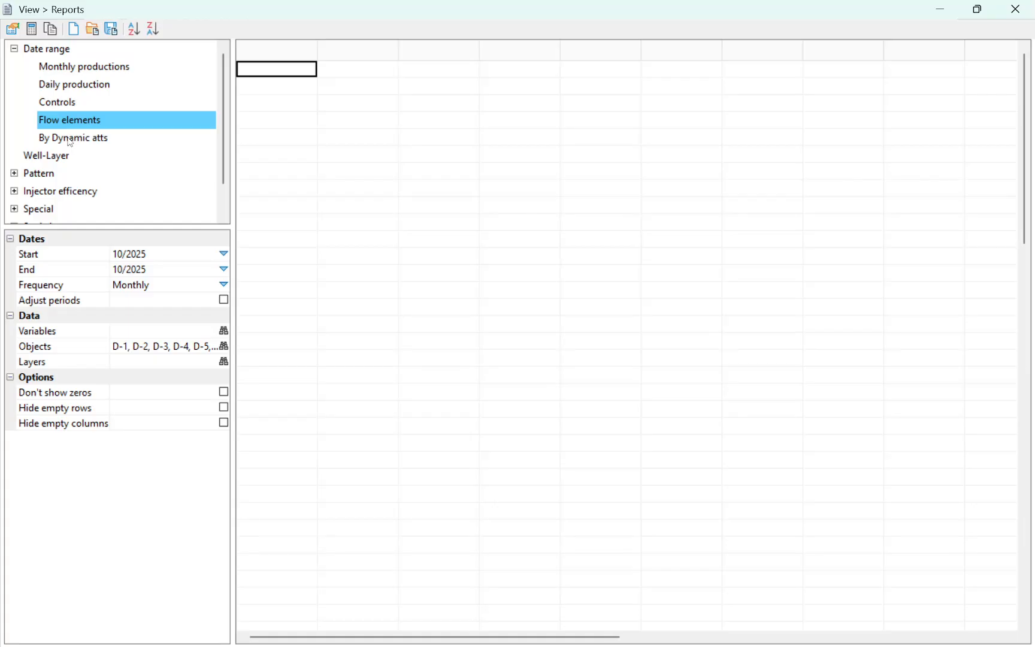
pyautogui.click(70, 142)
pyautogui.click(49, 171)
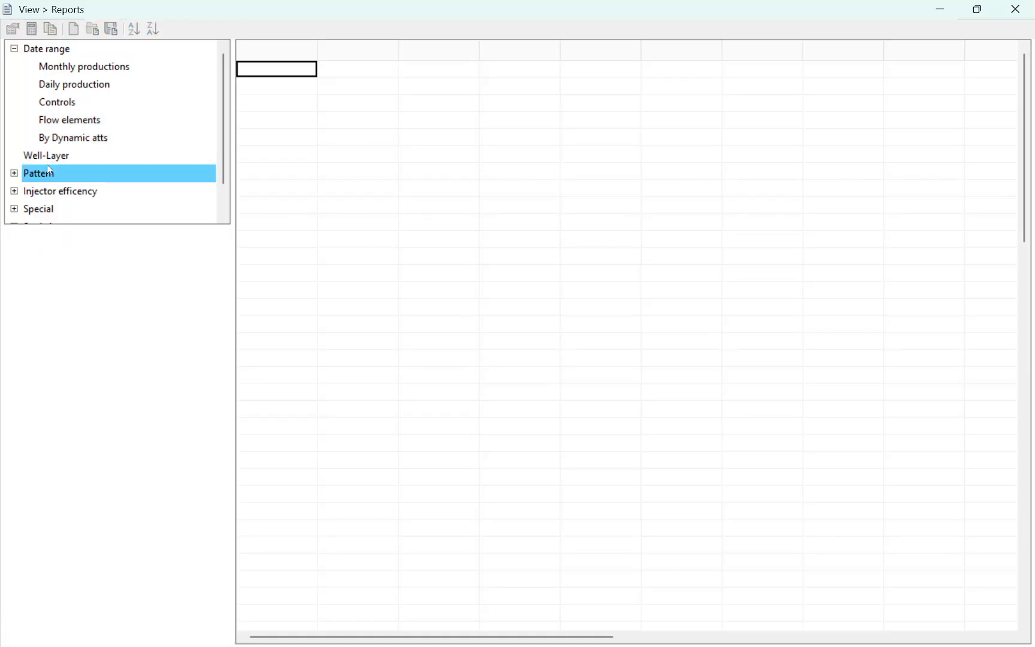
pyautogui.click(52, 157)
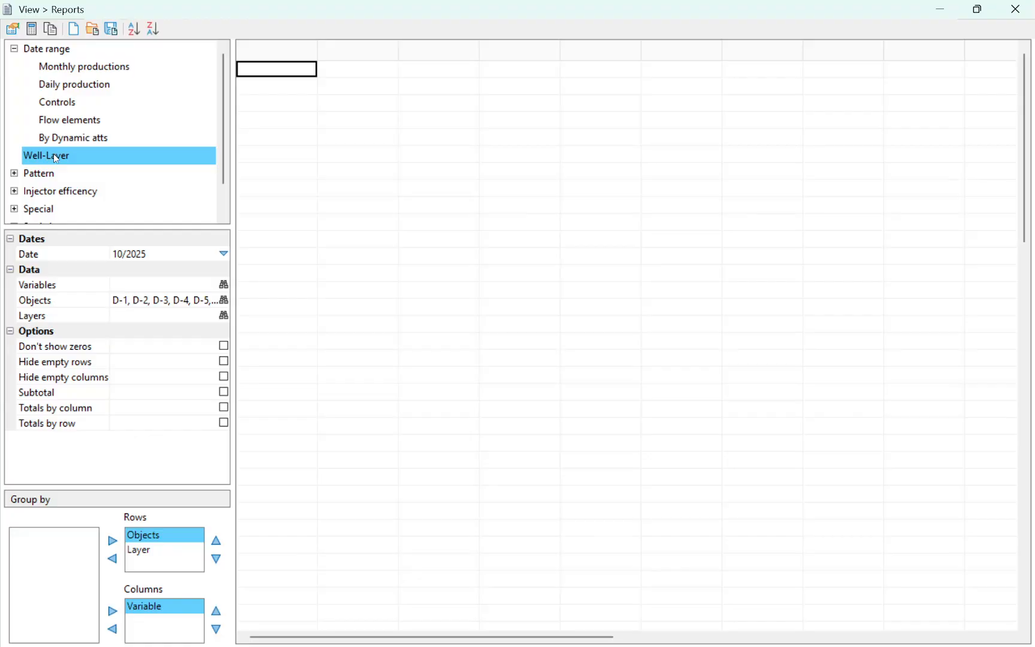
pyautogui.scroll(-1, 67, 157)
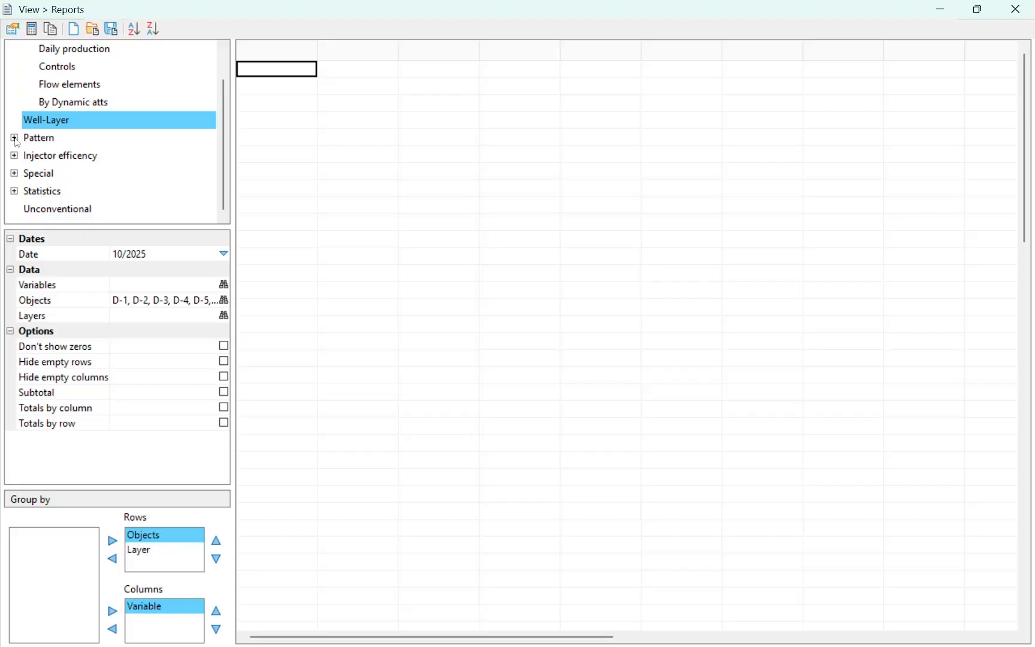
# Step: Review the report types available in the Special and Injector efficency groups, leaving both groups collapsed
pyautogui.click(47, 143)
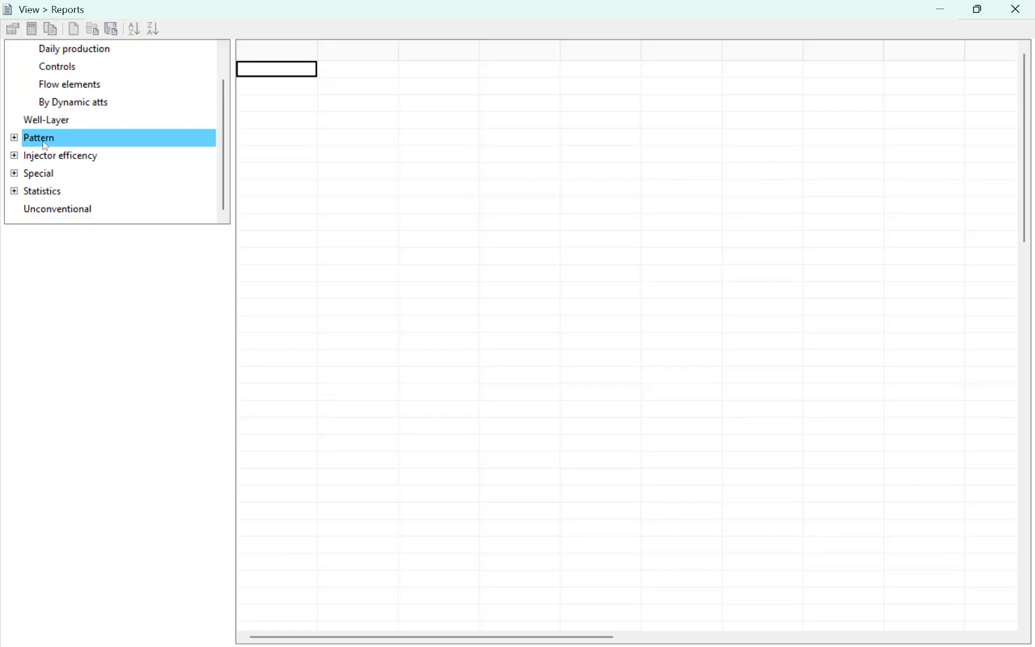
pyautogui.click(41, 153)
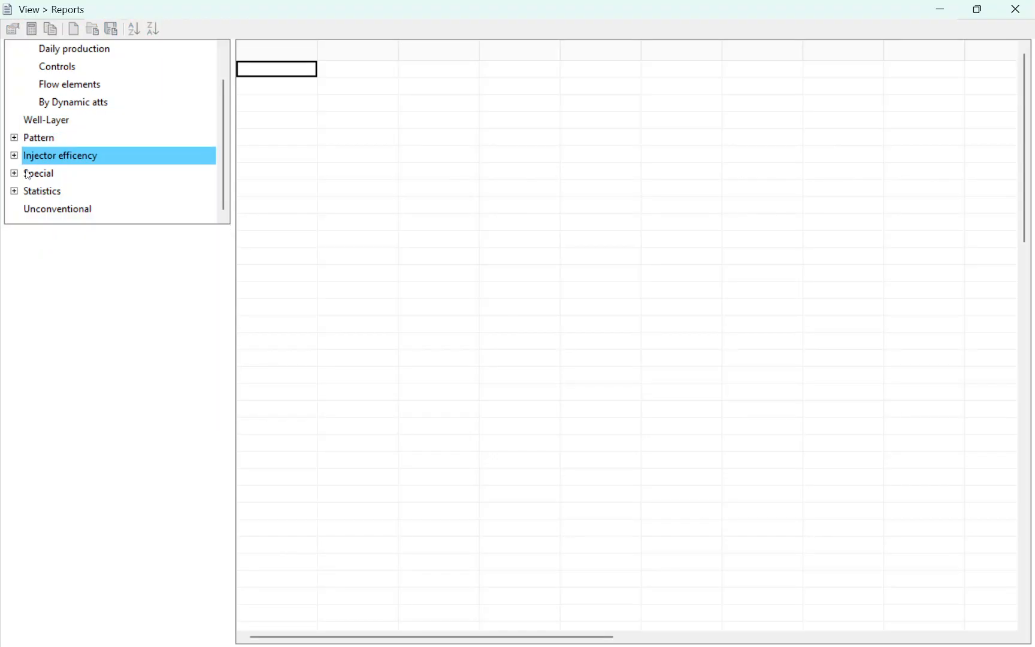
pyautogui.doubleClick(29, 174)
pyautogui.scroll(-2, 55, 109)
pyautogui.scroll(1, 62, 134)
pyautogui.scroll(2, 62, 134)
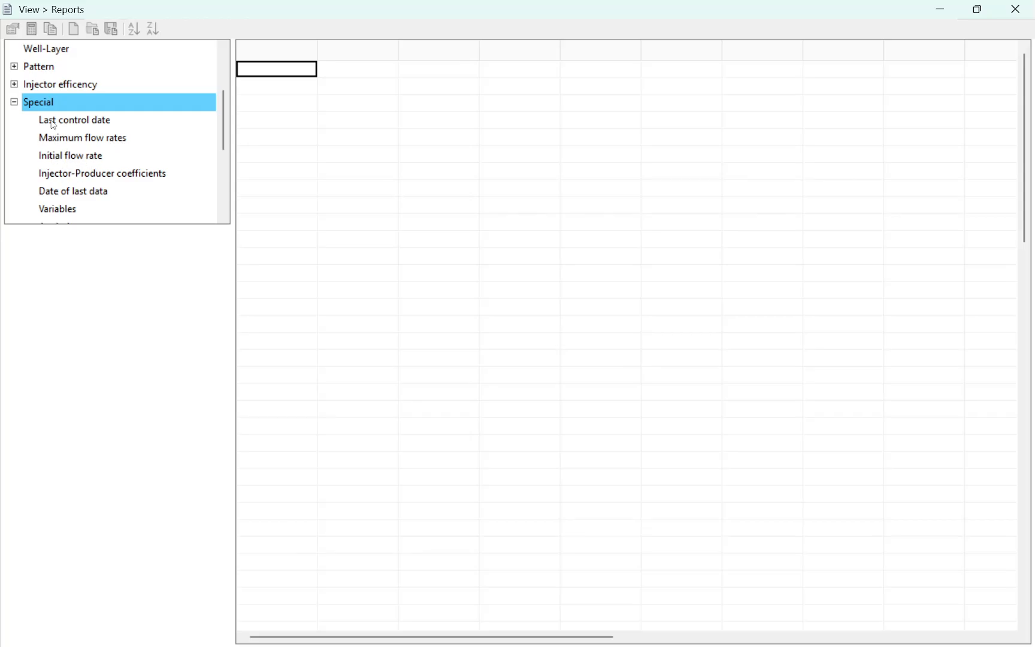
pyautogui.click(14, 85)
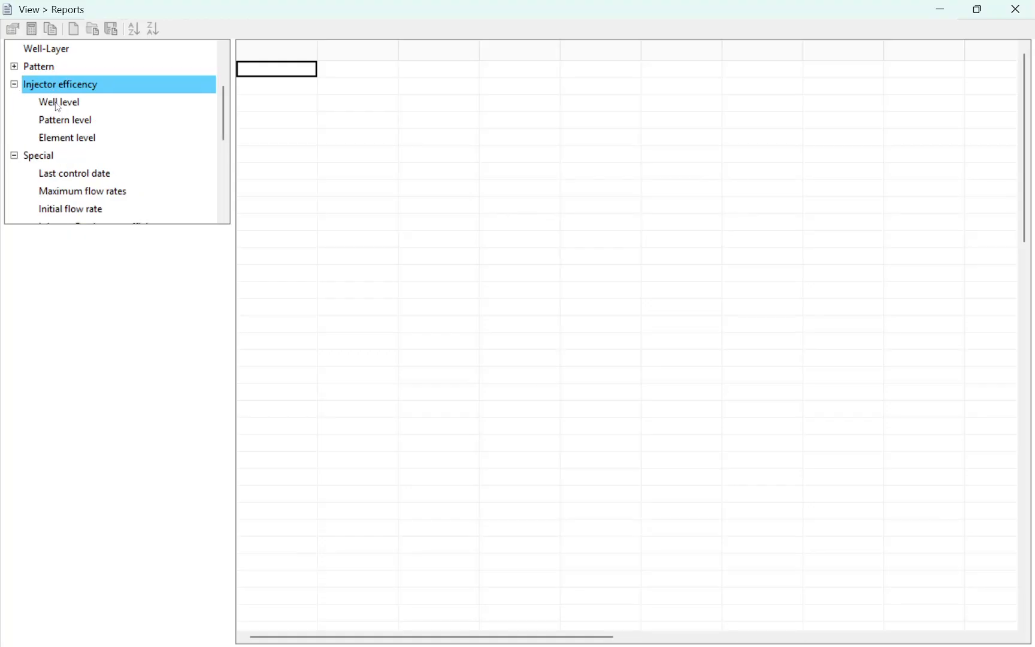
pyautogui.click(15, 85)
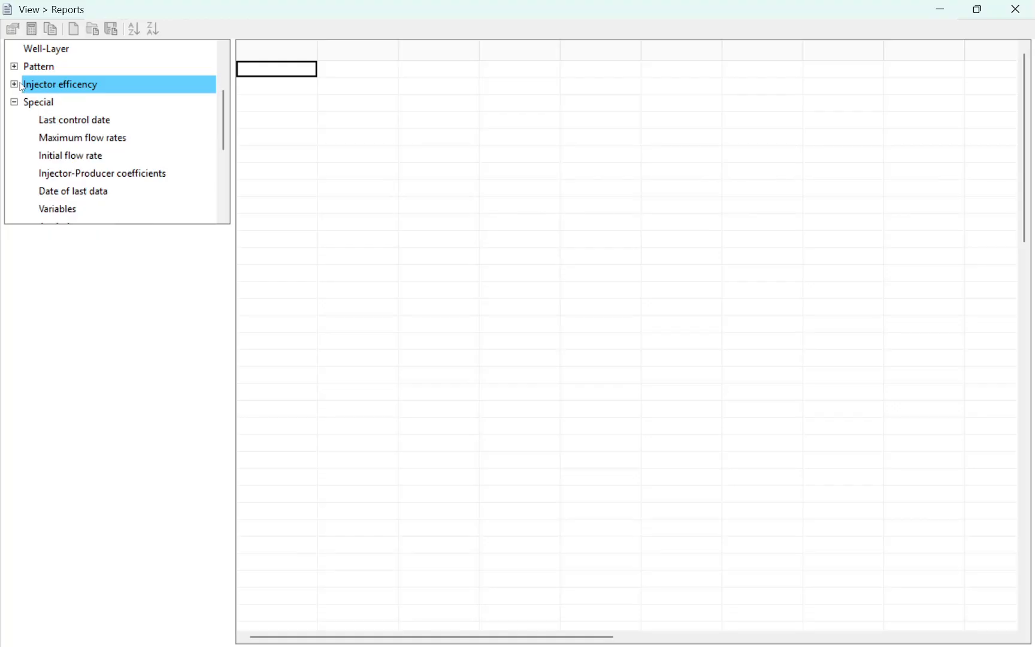
pyautogui.click(15, 103)
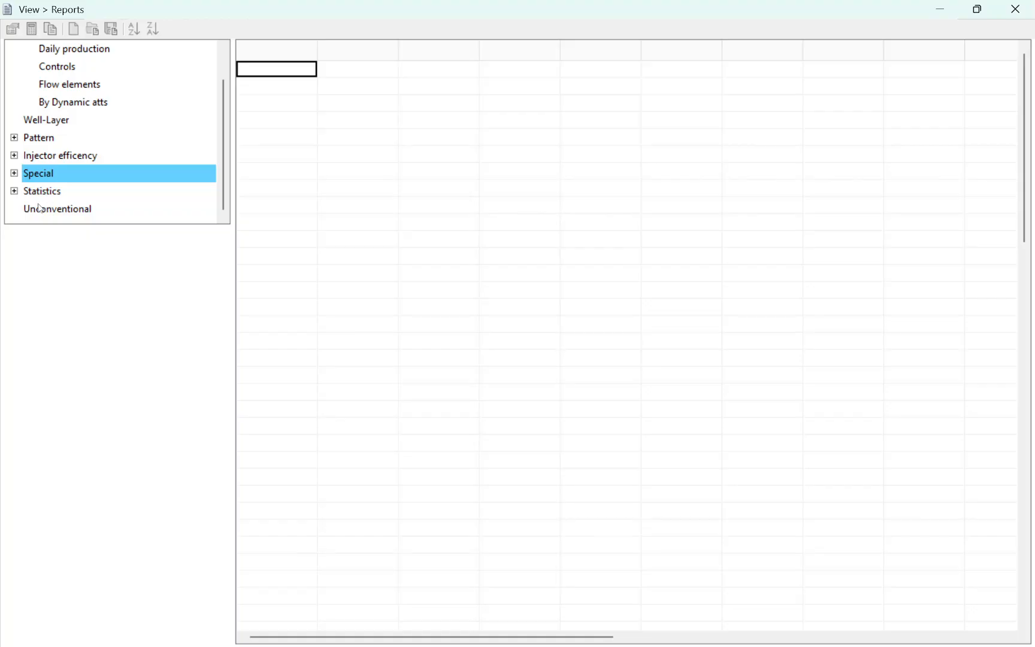
# Step: Inspect the settings of the Unconventional and Statistics Occurrences reports, including the variable categories offered for Occurrences
pyautogui.click(75, 210)
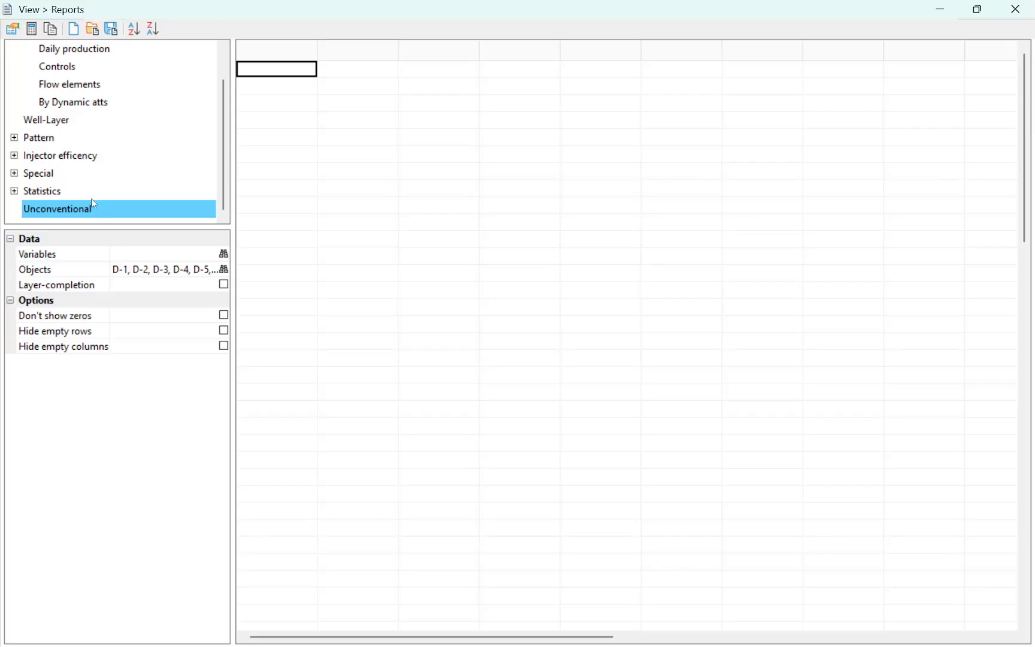
pyautogui.click(40, 191)
pyautogui.click(38, 175)
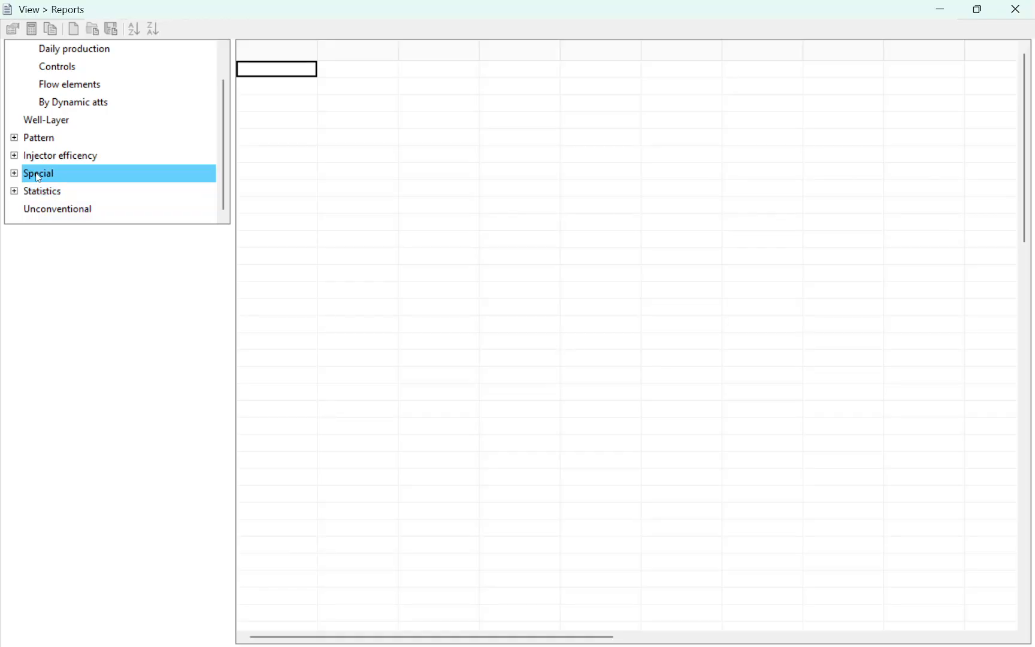
pyautogui.doubleClick(40, 190)
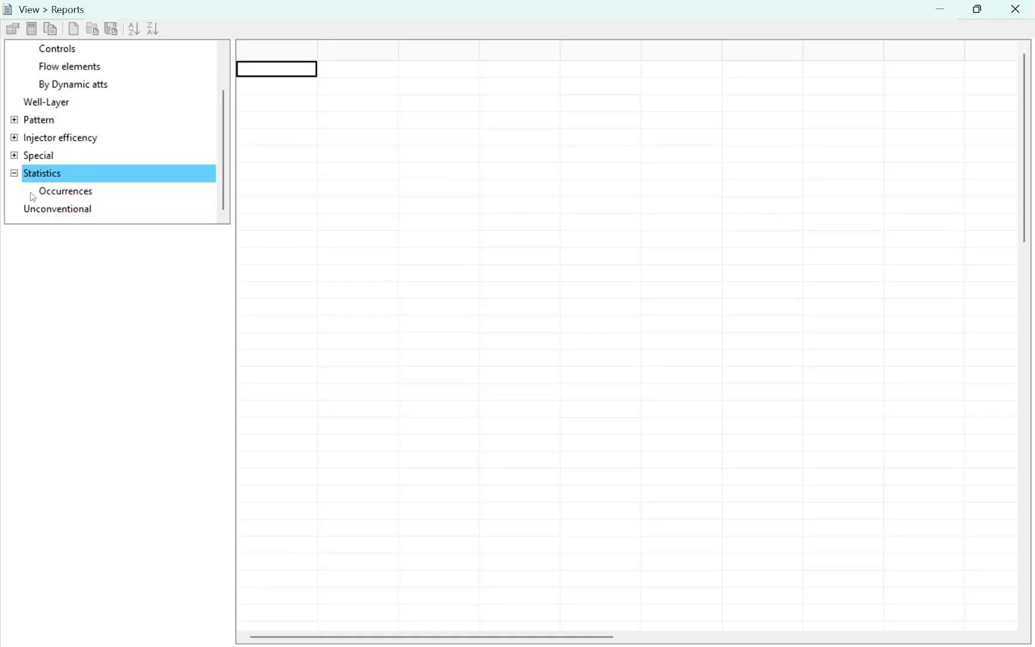
pyautogui.click(42, 190)
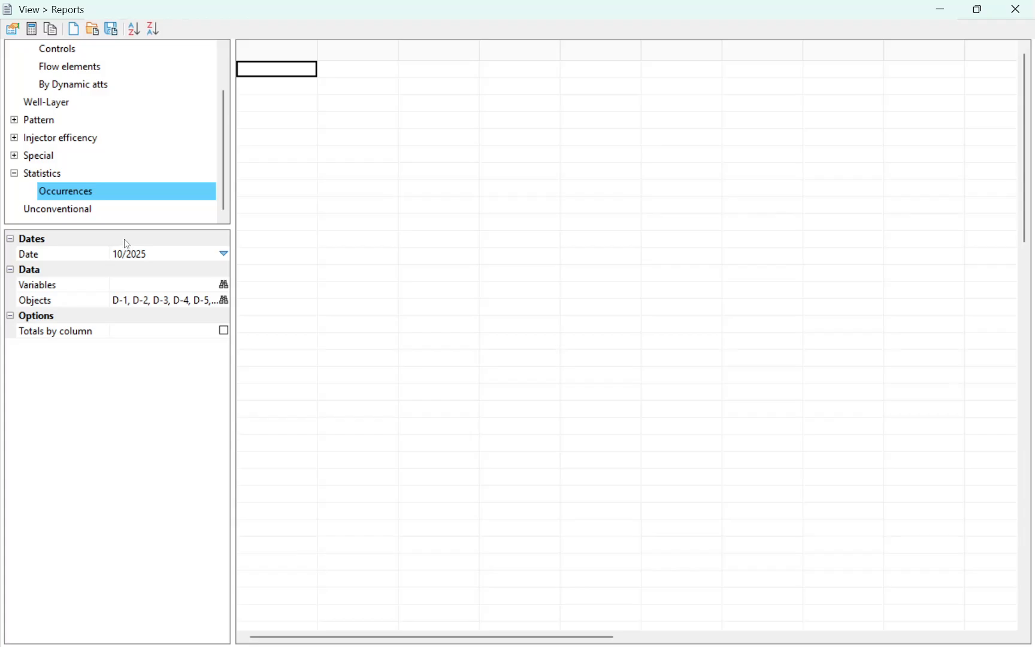
pyautogui.click(223, 285)
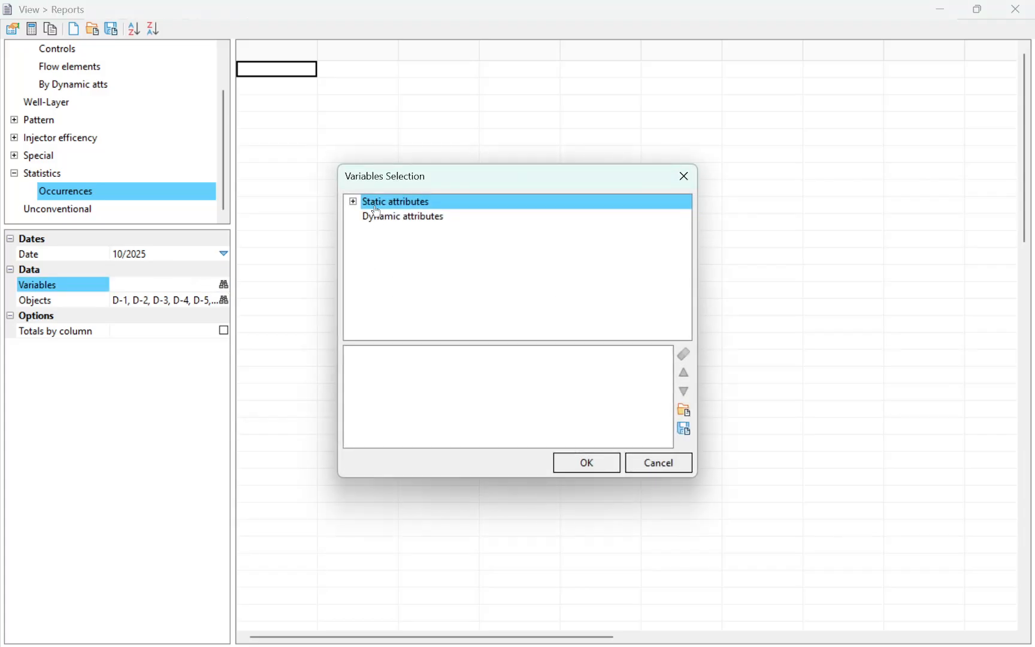
pyautogui.click(682, 178)
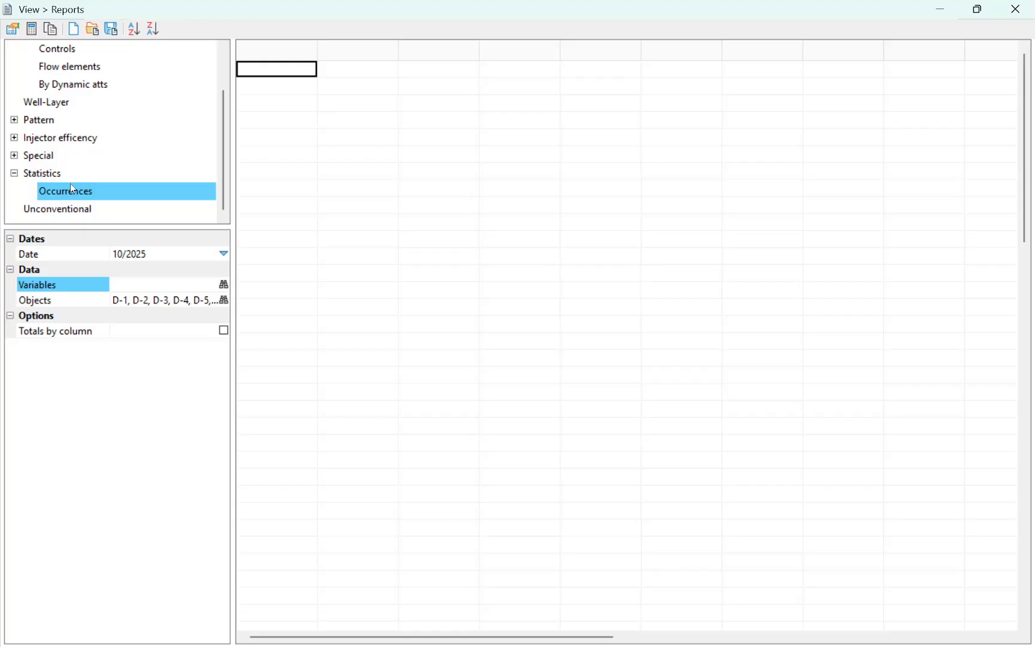
# Step: Choose the Pattern Summary report and include all available layers in it
pyautogui.scroll(1, 97, 180)
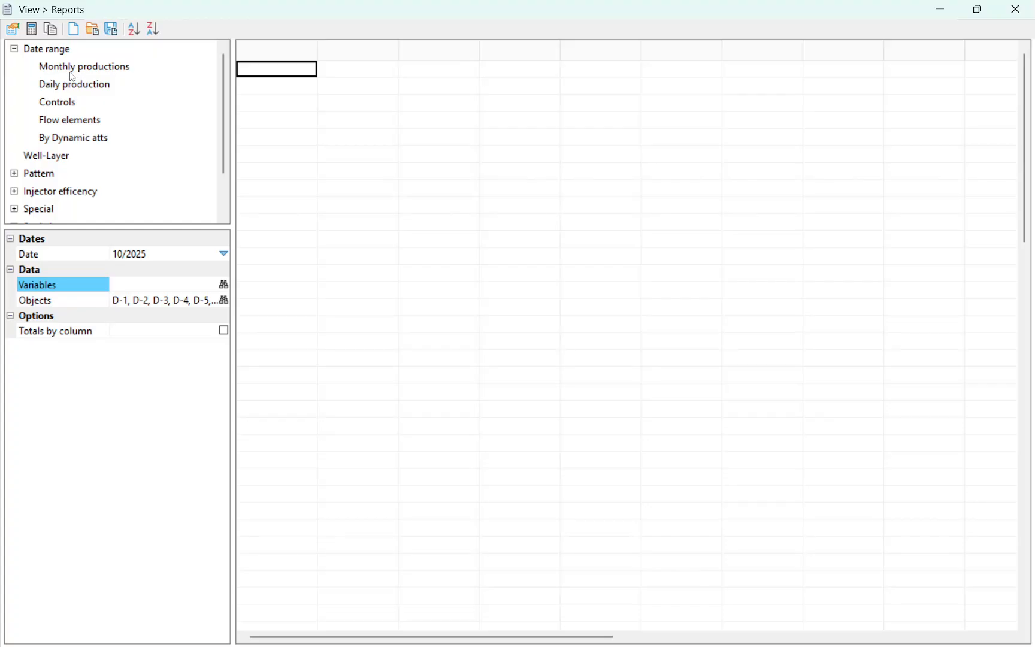
pyautogui.click(42, 180)
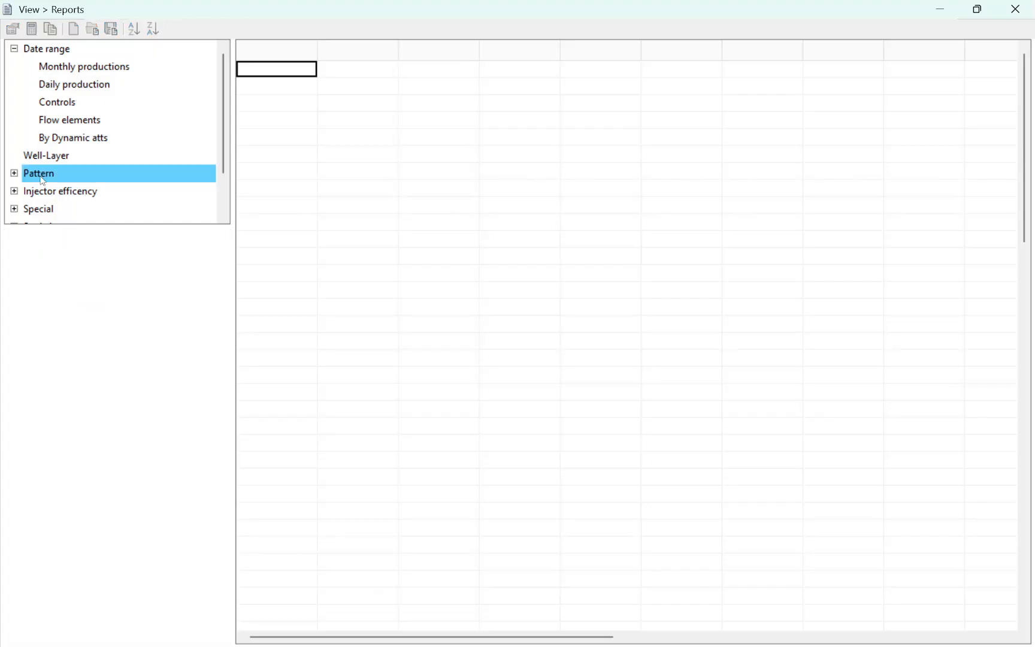
pyautogui.doubleClick(21, 175)
pyautogui.click(53, 121)
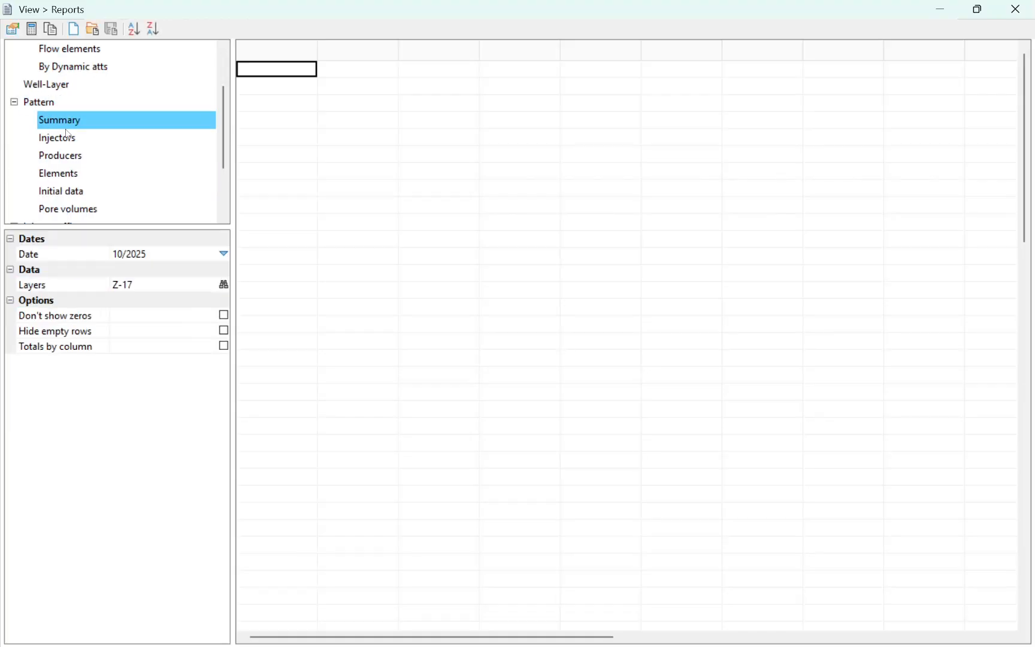
pyautogui.click(224, 289)
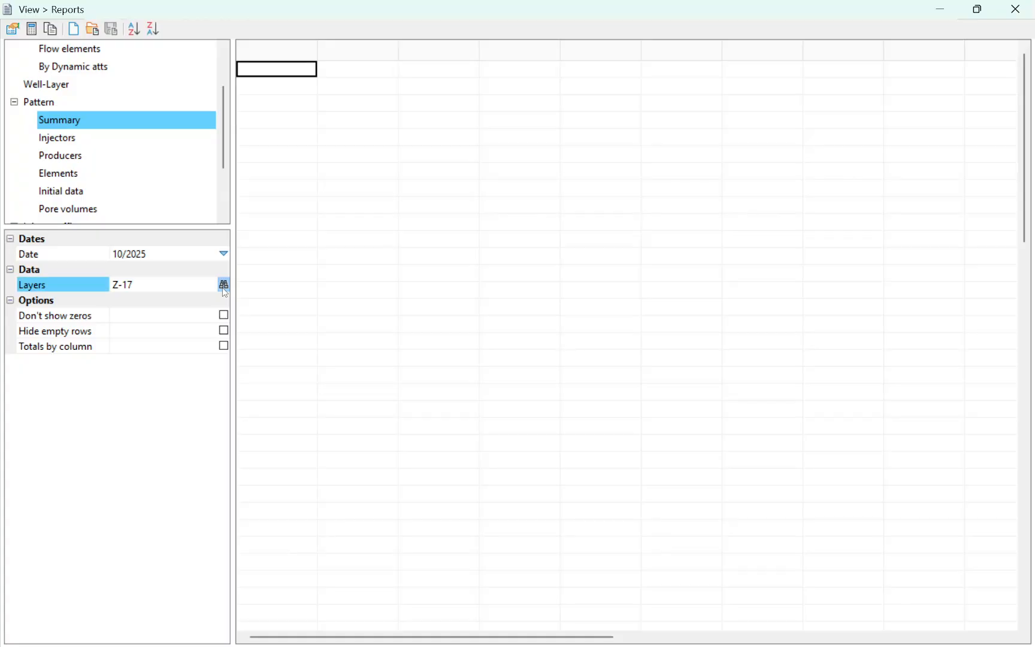
pyautogui.click(517, 329)
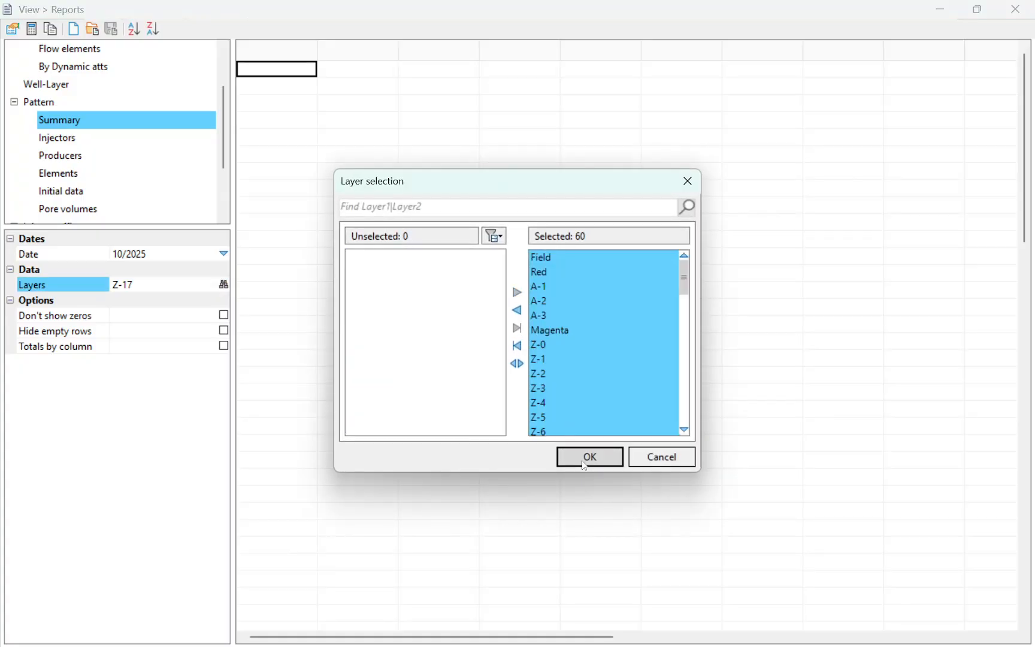
pyautogui.click(587, 458)
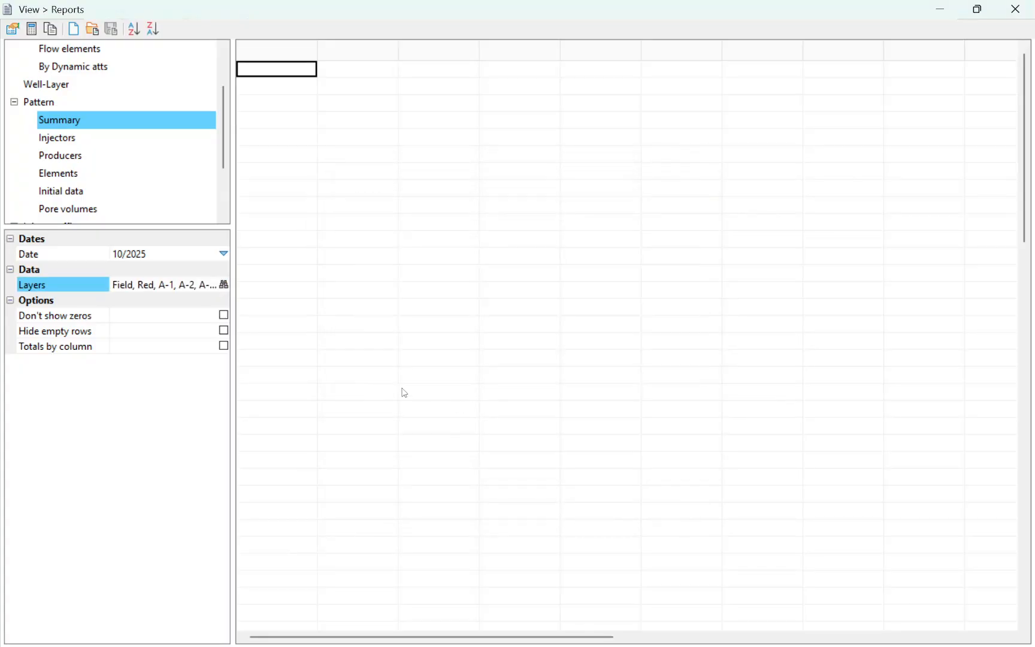
# Step: Enable Don't show zeros, Hide empty rows and Totals by column for the Pattern Summary report
pyautogui.click(224, 317)
pyautogui.click(224, 330)
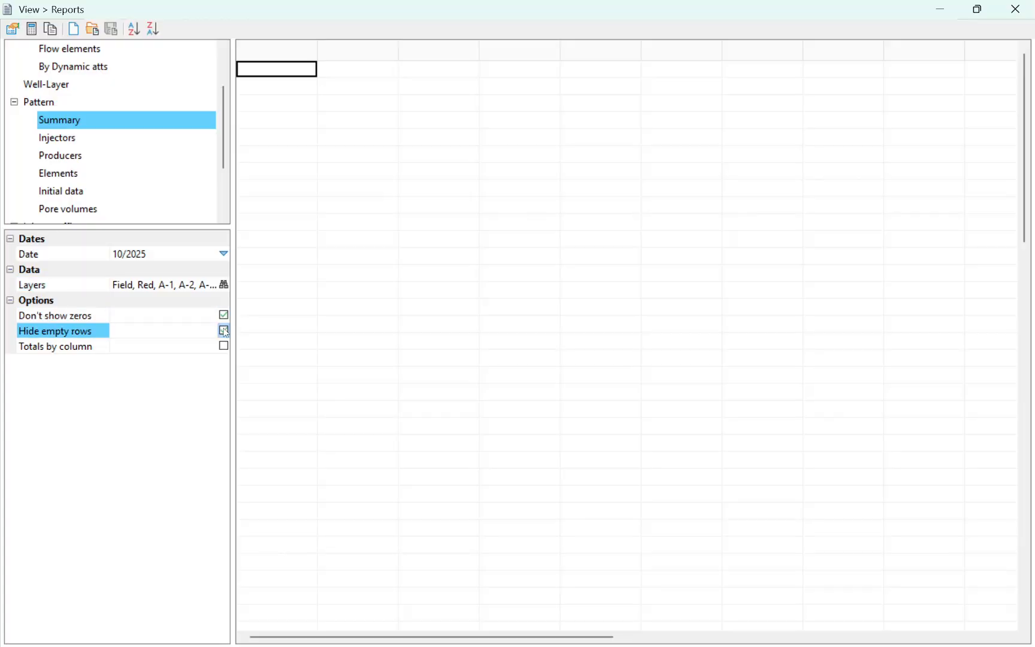
pyautogui.click(224, 347)
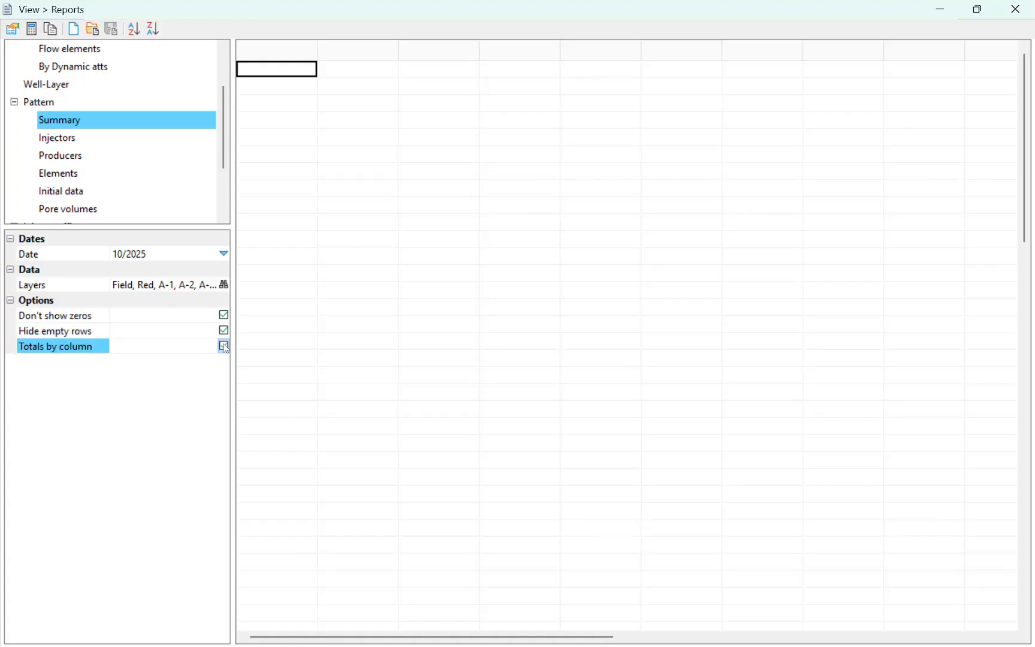
# Step: Set the Pattern Summary report's date to 02/2023 and generate the report
pyautogui.click(124, 255)
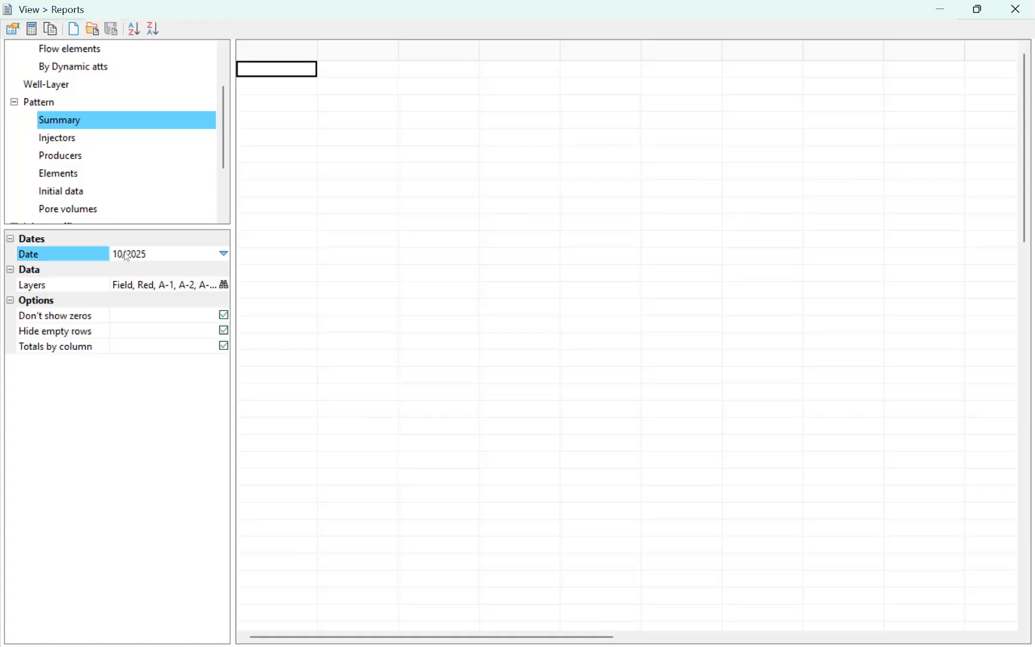
pyautogui.click(224, 256)
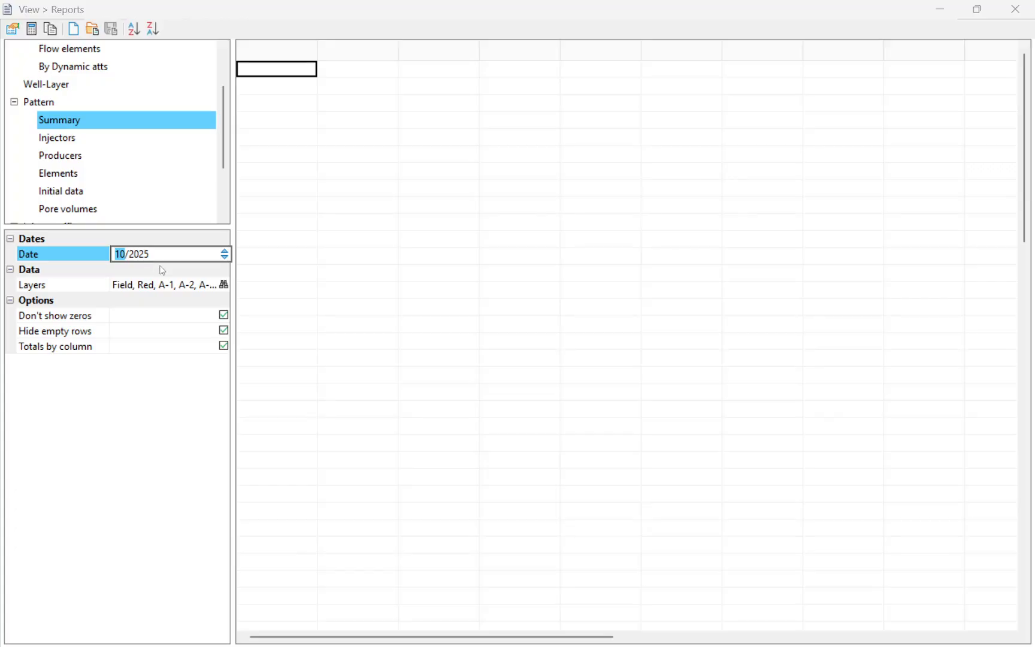
pyautogui.write('02/2023')
pyautogui.click(157, 342)
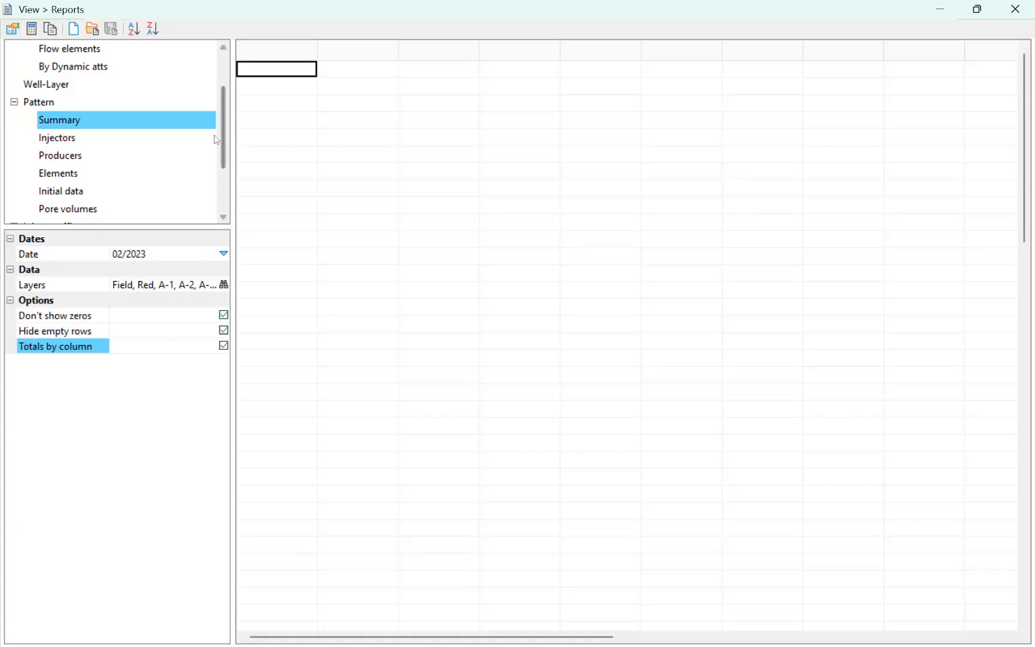
pyautogui.click(33, 28)
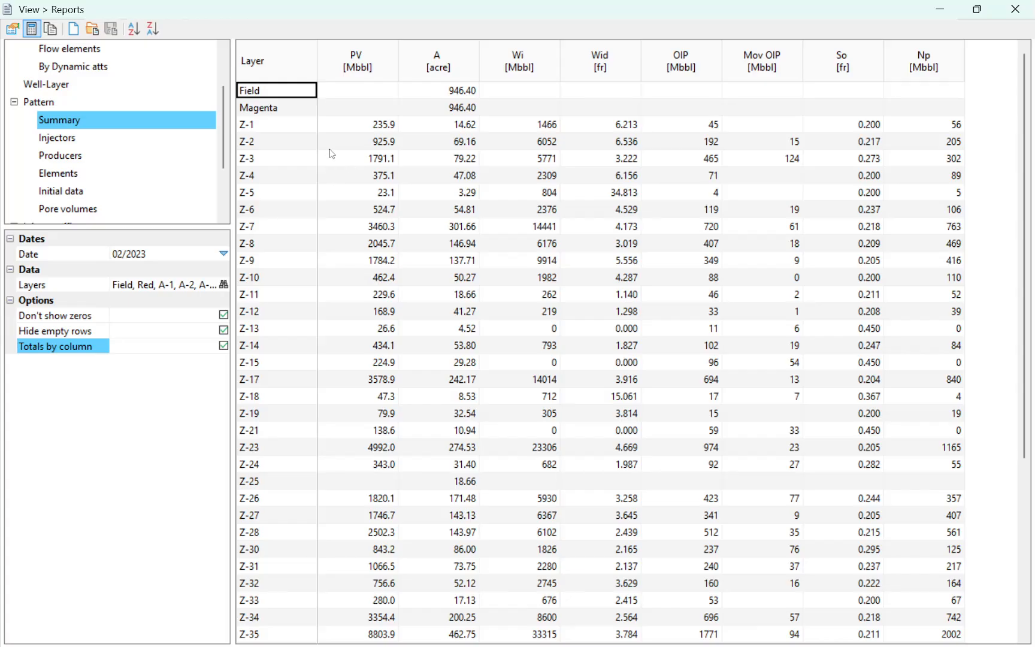
# Step: Check which pattern, flow element and bubble data reports the Map view offers, and return to the maximized Reports window
pyautogui.doubleClick(327, 12)
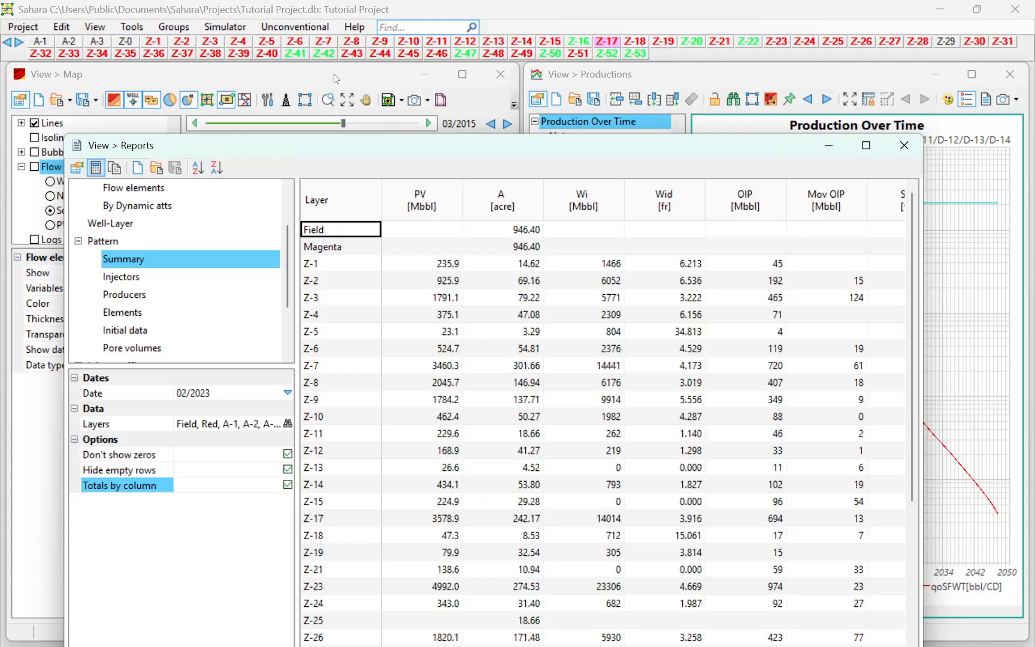
pyautogui.click(334, 74)
pyautogui.click(401, 100)
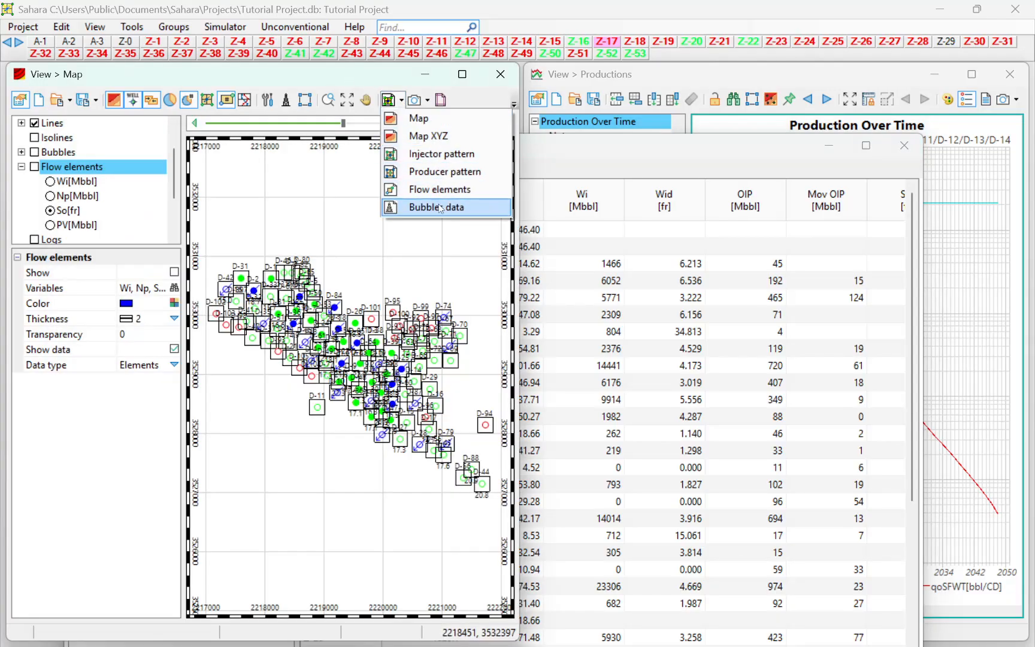
pyautogui.doubleClick(591, 149)
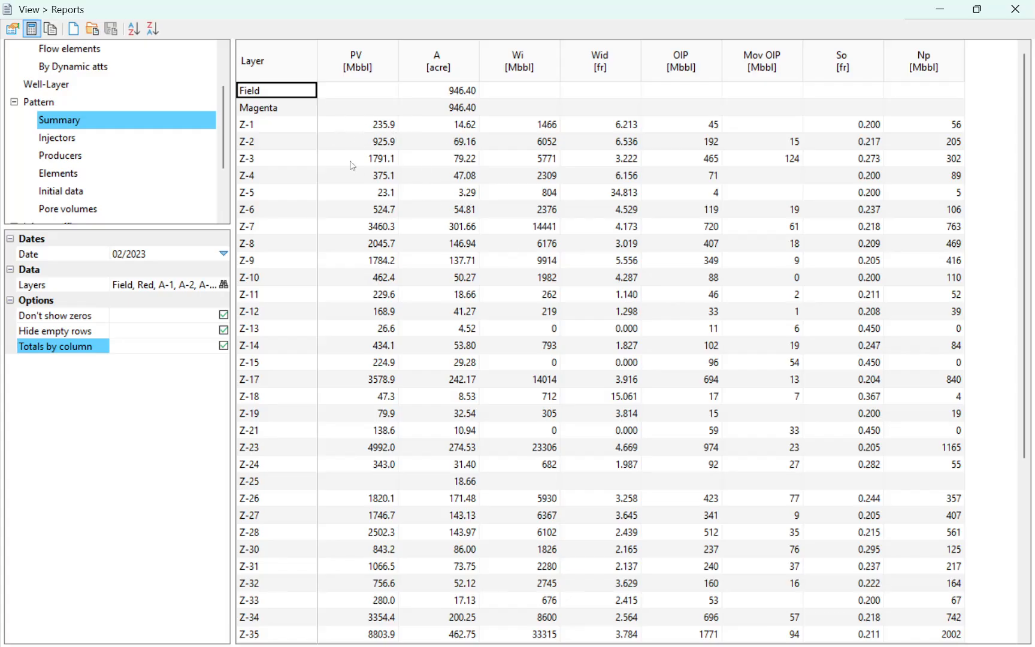
# Step: Examine layer Z-1's PV, A, Wi, Wid, OIP and So values in the Pattern Summary report, comparing Wid with OIP
pyautogui.click(372, 126)
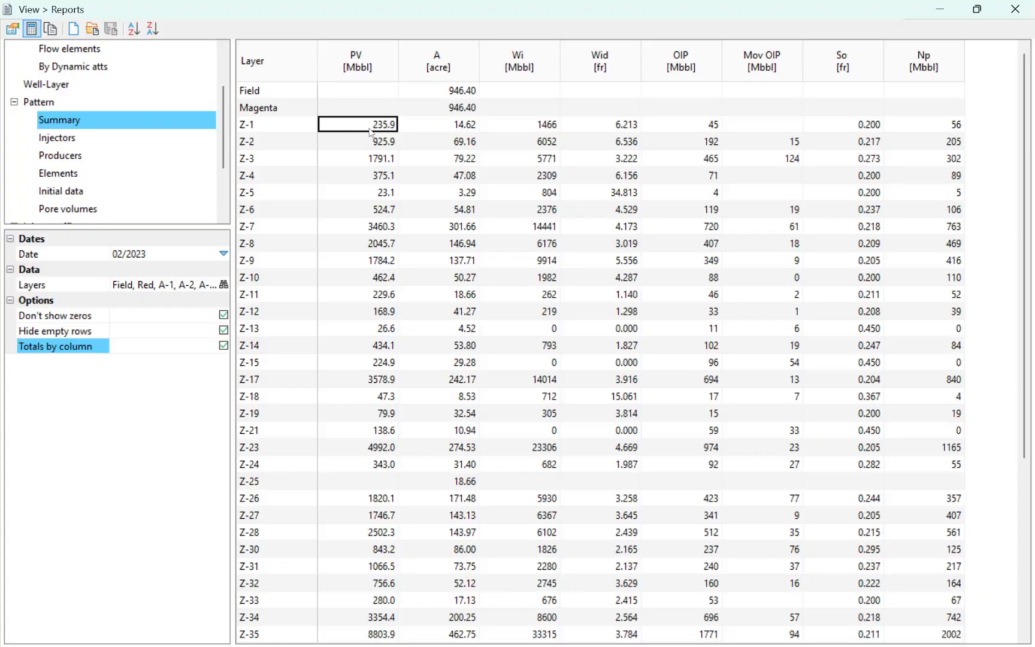
pyautogui.click(441, 131)
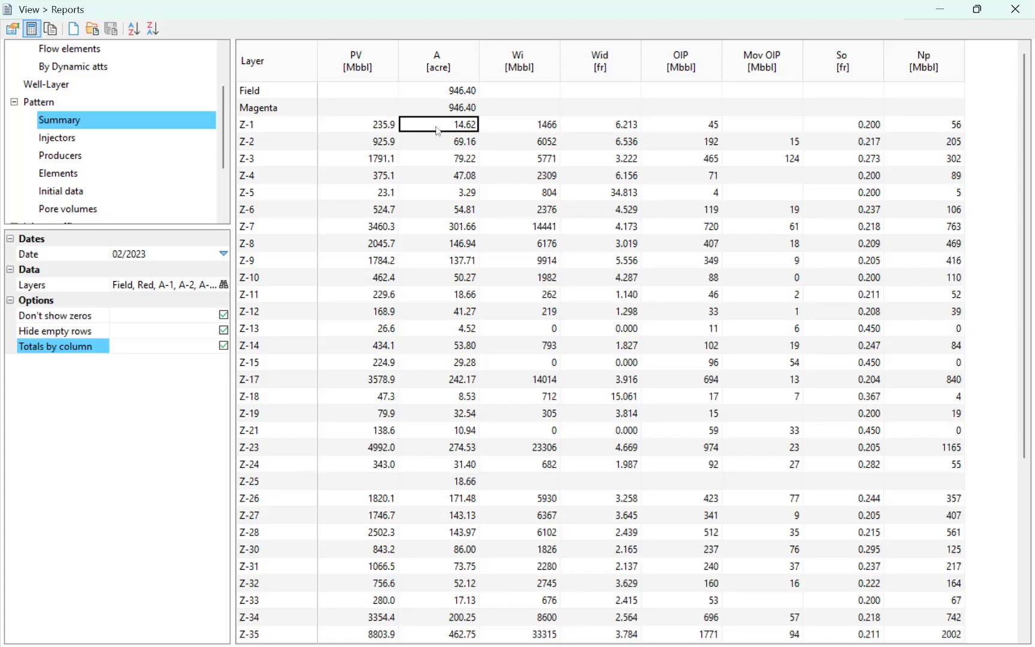
pyautogui.click(359, 127)
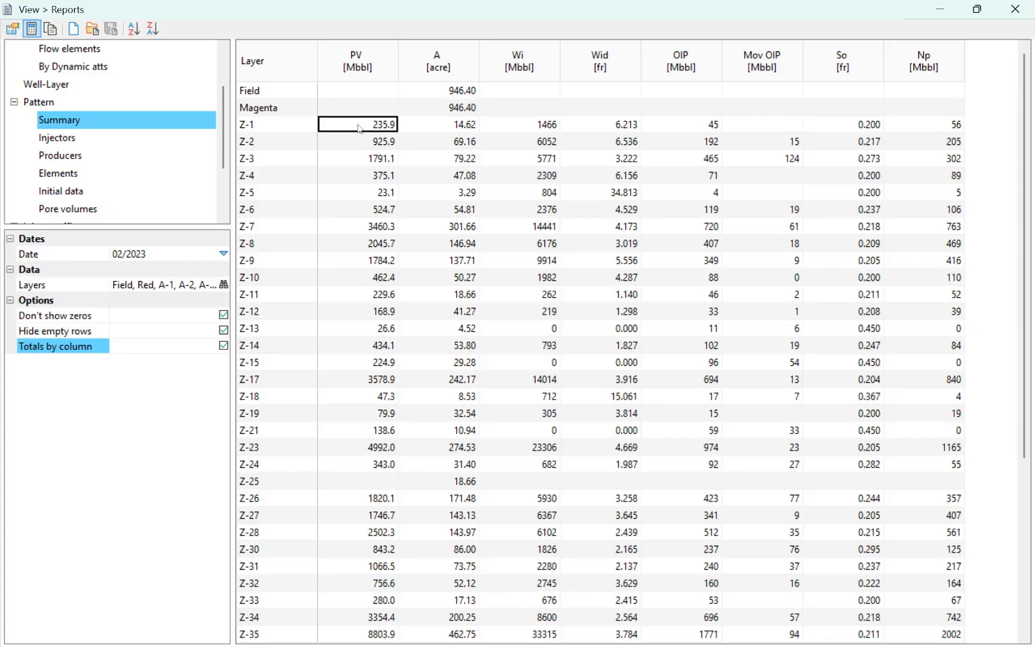
pyautogui.click(536, 128)
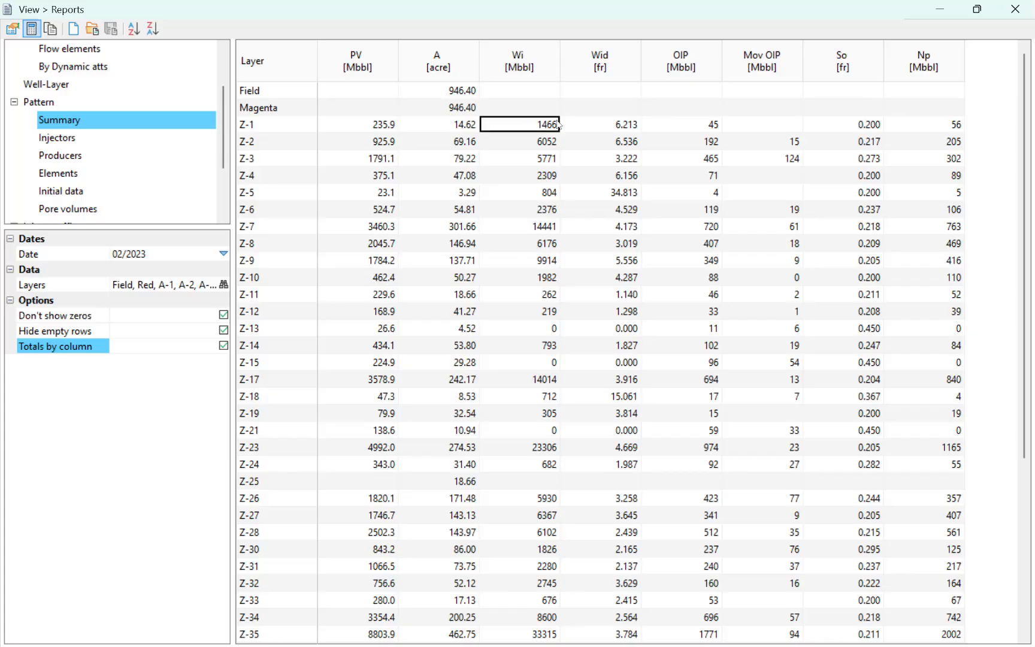
pyautogui.click(618, 127)
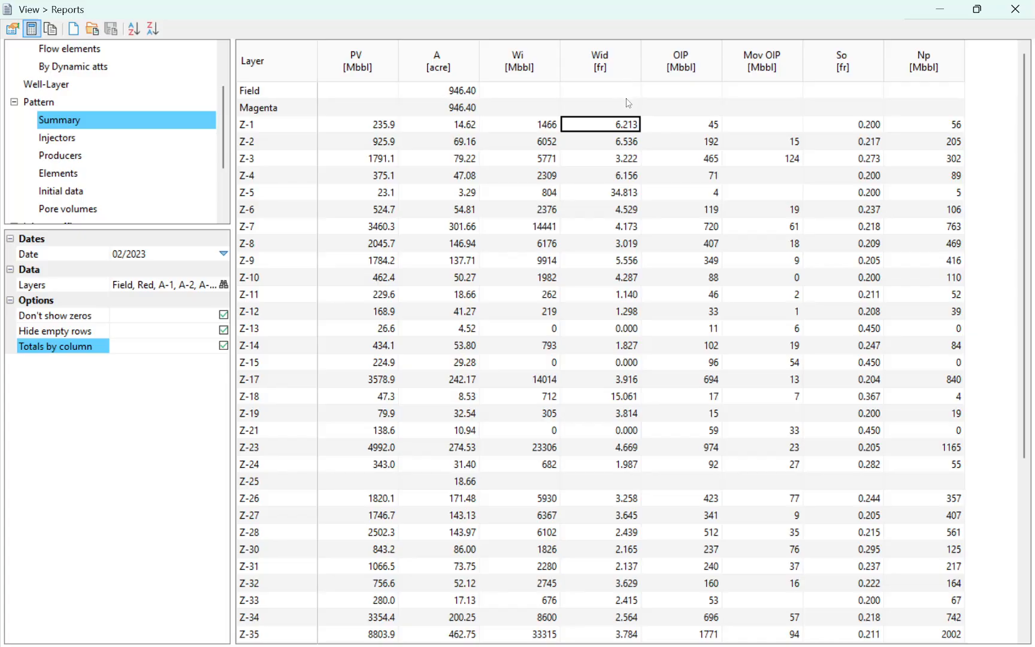
pyautogui.click(689, 124)
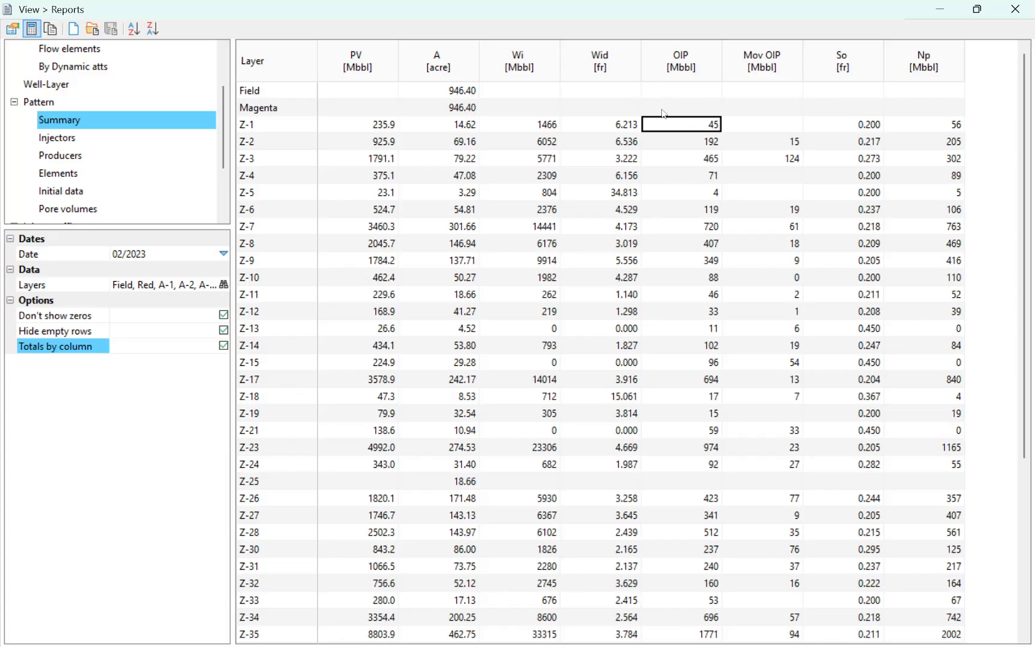
pyautogui.click(585, 121)
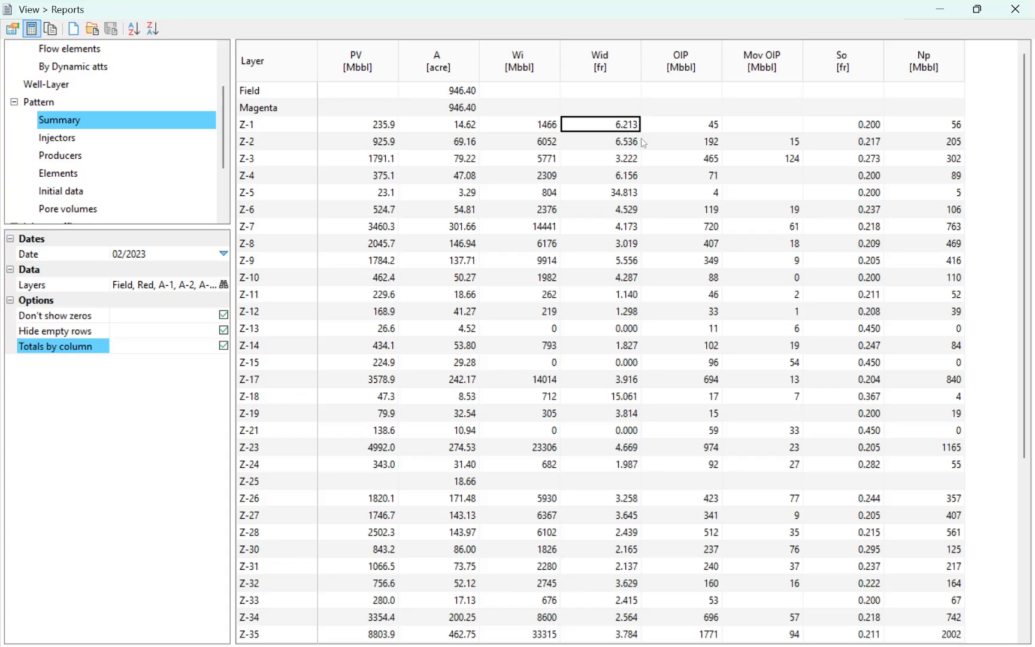
pyautogui.click(665, 122)
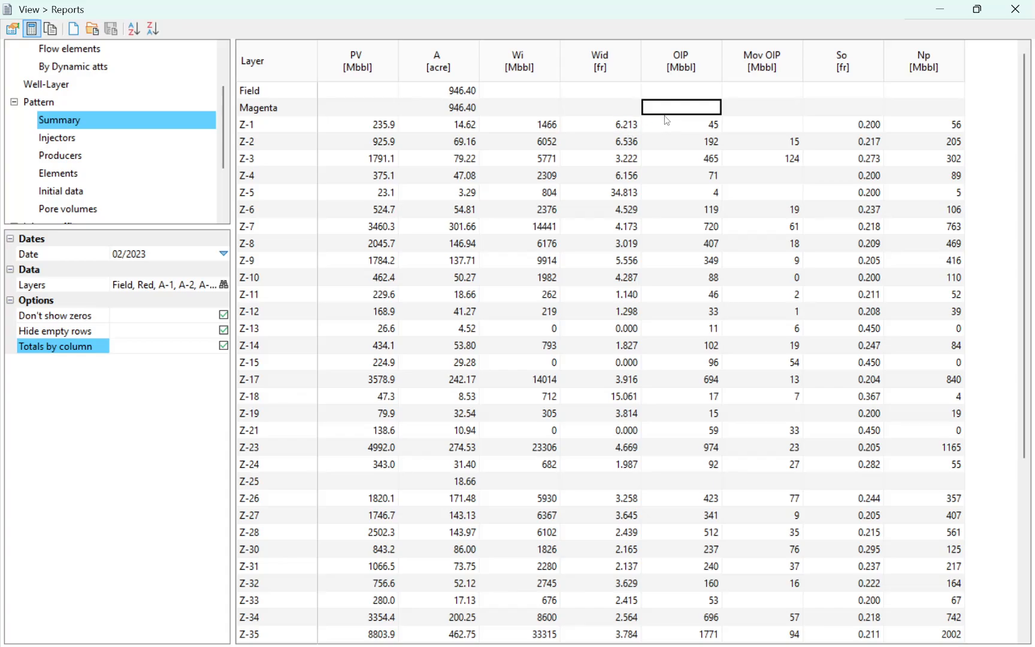
pyautogui.click(606, 127)
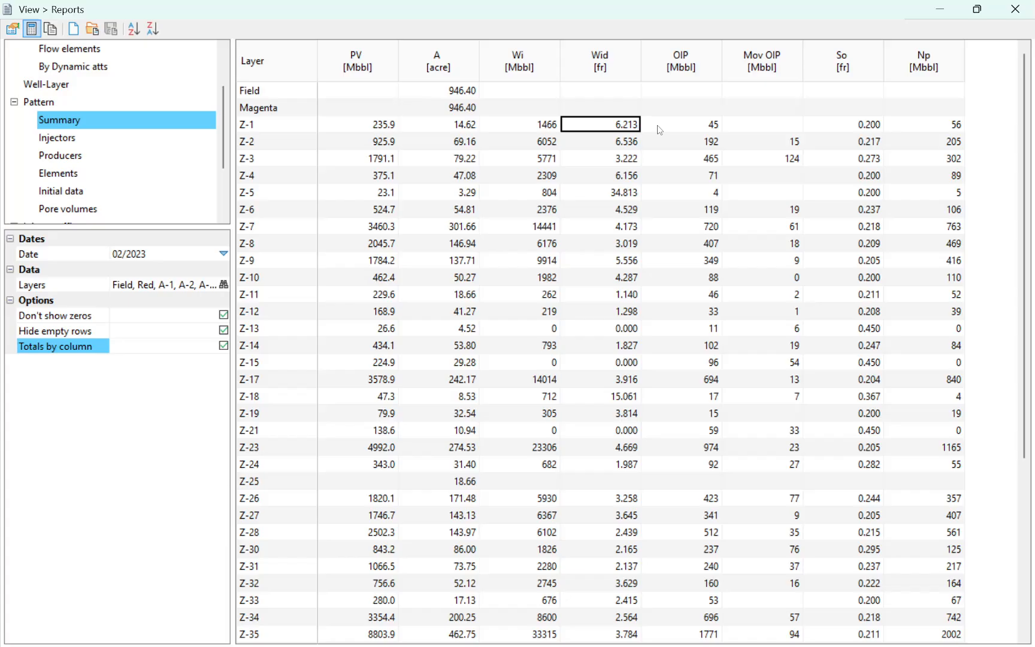
pyautogui.click(682, 124)
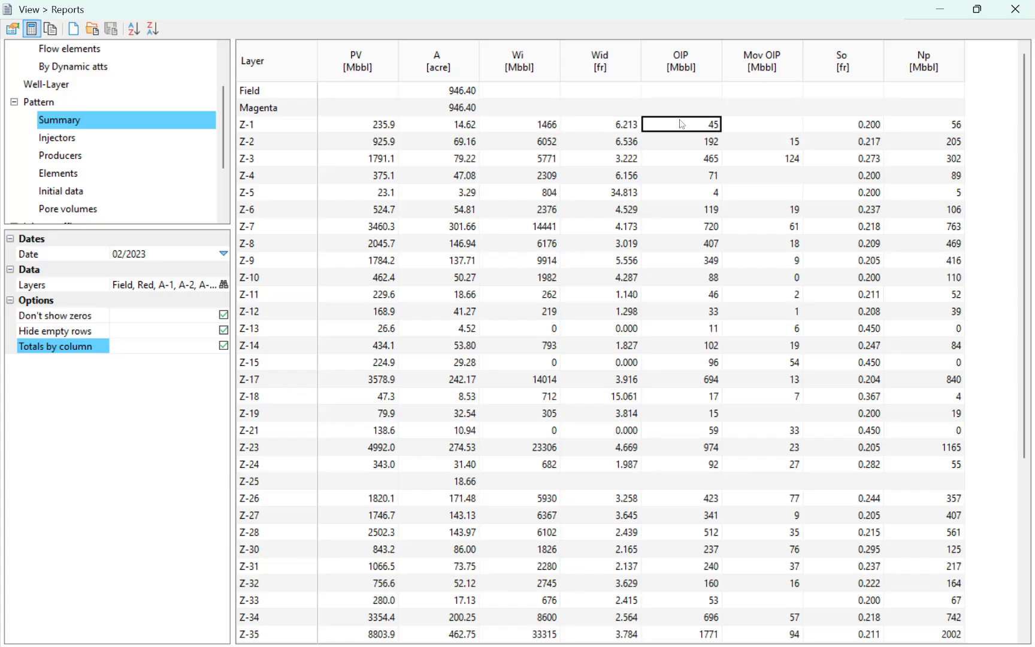
pyautogui.click(855, 129)
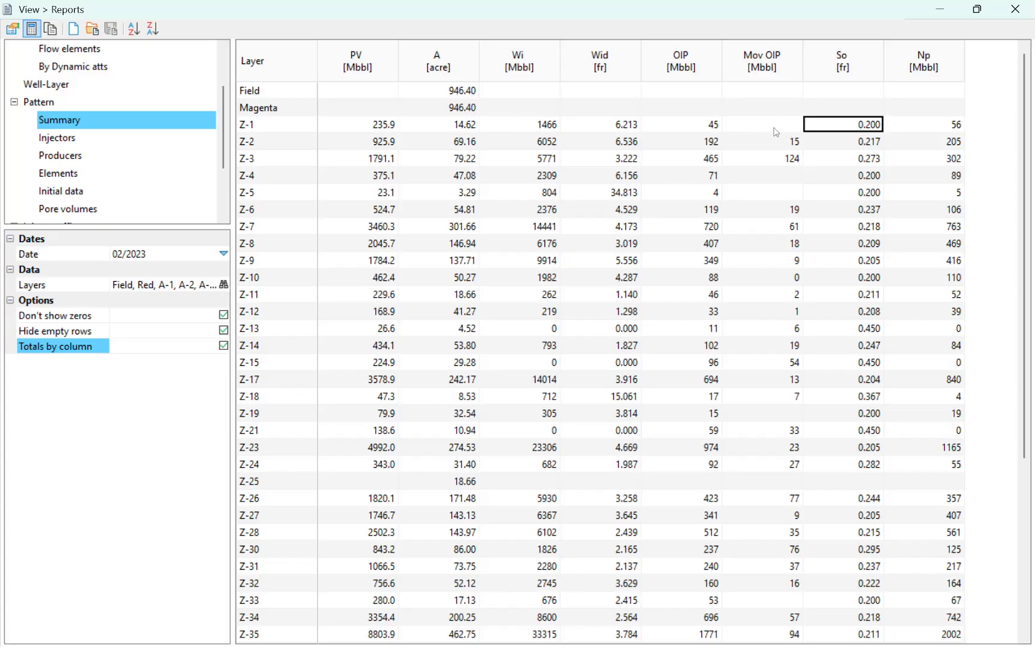
# Step: Review the Pattern Summary table down to its Total row, following the OIP column from layer Z-1
pyautogui.scroll(-5, 772, 132)
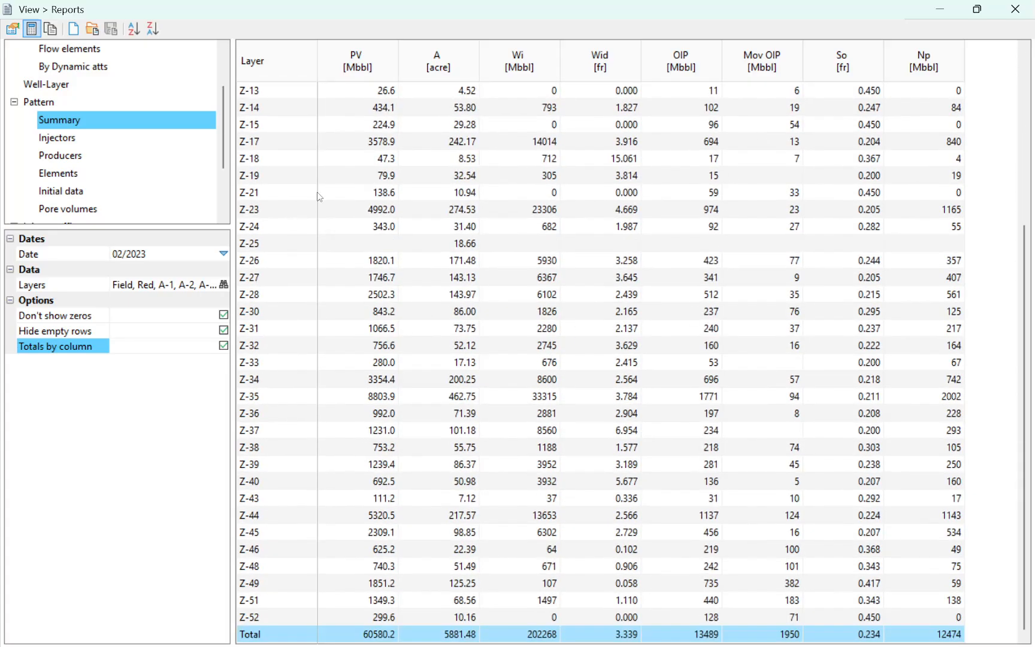
pyautogui.scroll(1, 552, 316)
pyautogui.scroll(4, 552, 316)
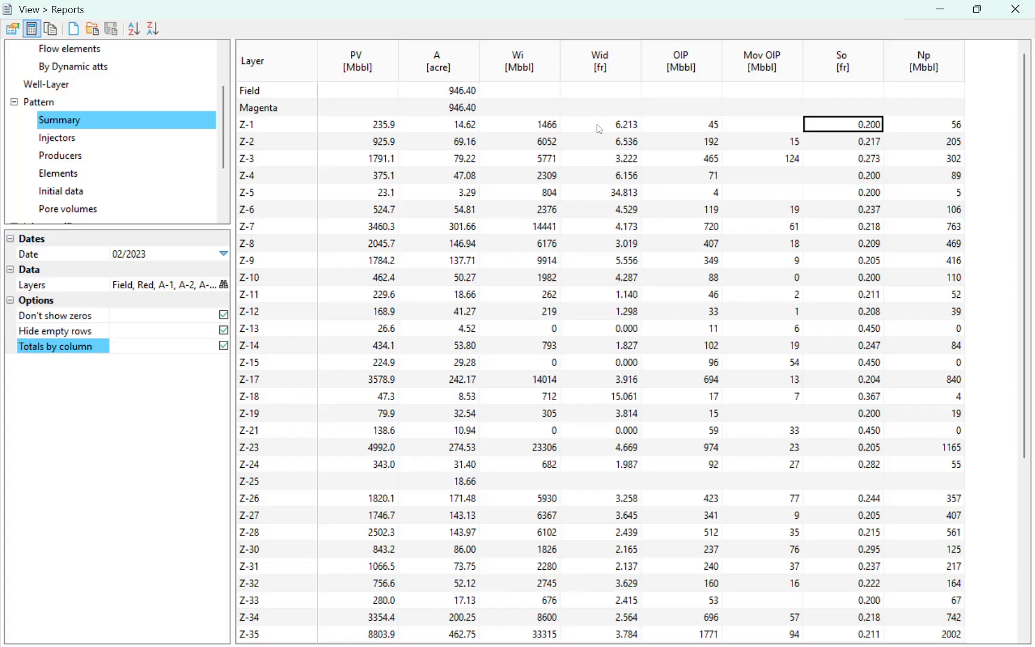
pyautogui.click(698, 126)
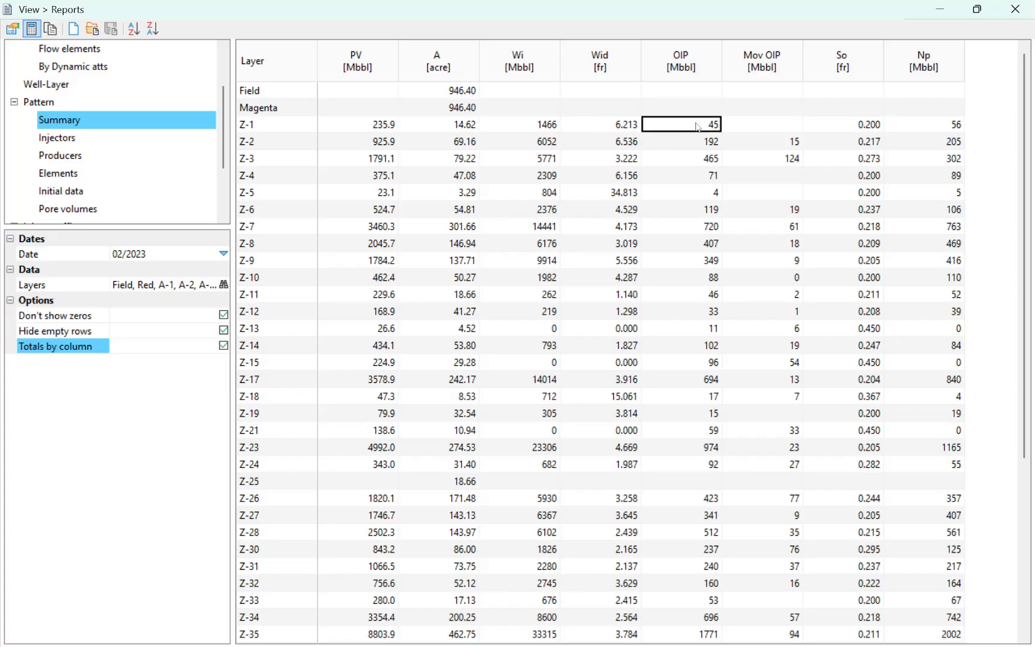
pyautogui.scroll(-2, 695, 131)
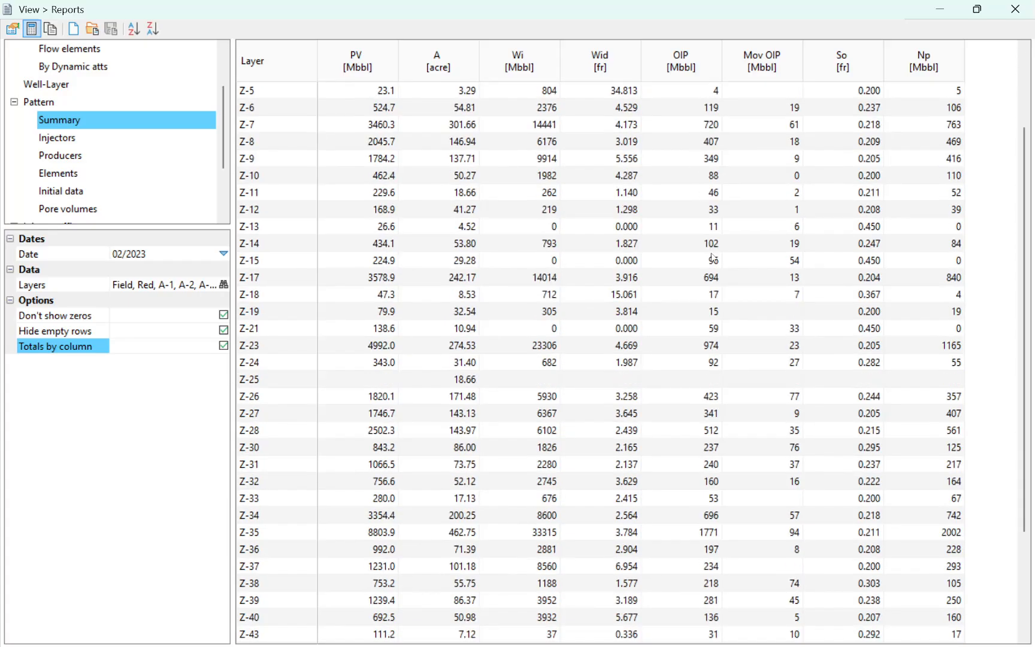
pyautogui.scroll(-3, 718, 305)
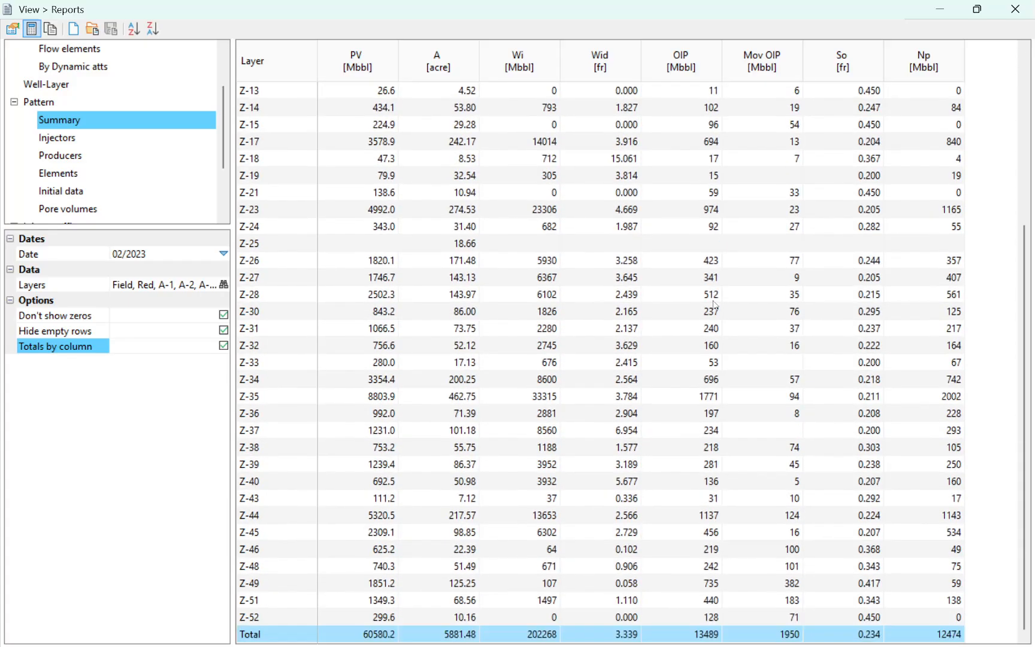